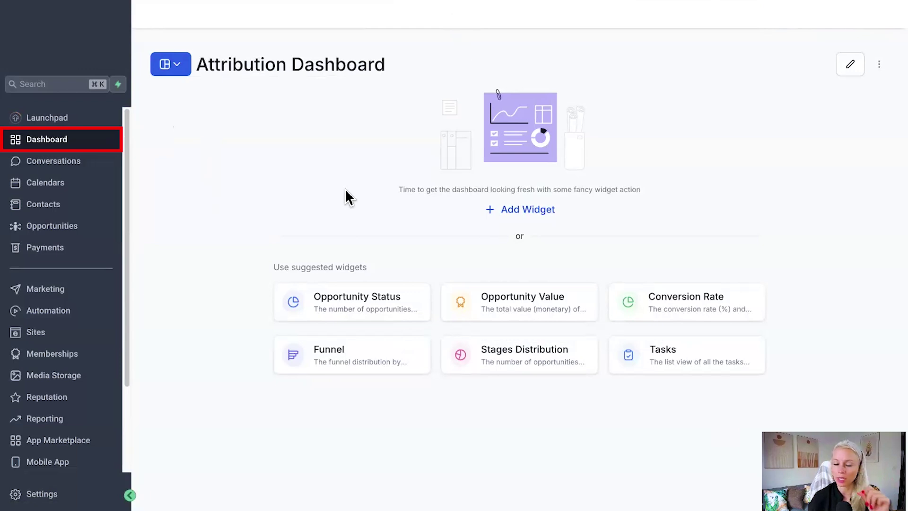
- Start a new Opened Opportunities widget from the Opportunities widget list
click(850, 67)
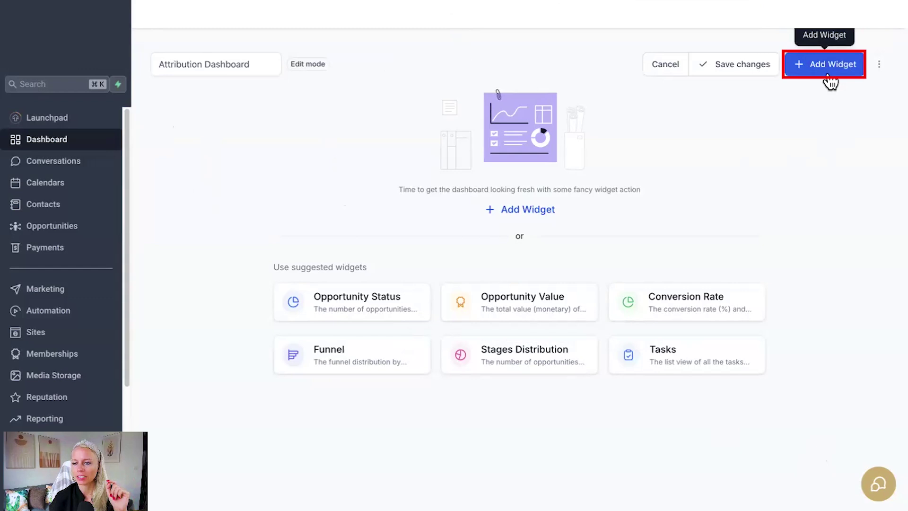
click(833, 66)
click(653, 297)
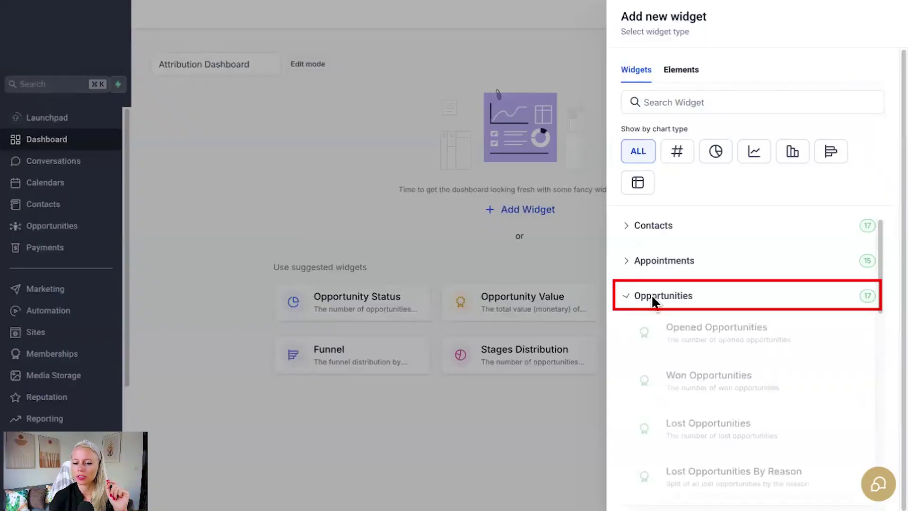
scroll(652, 294, down, 1)
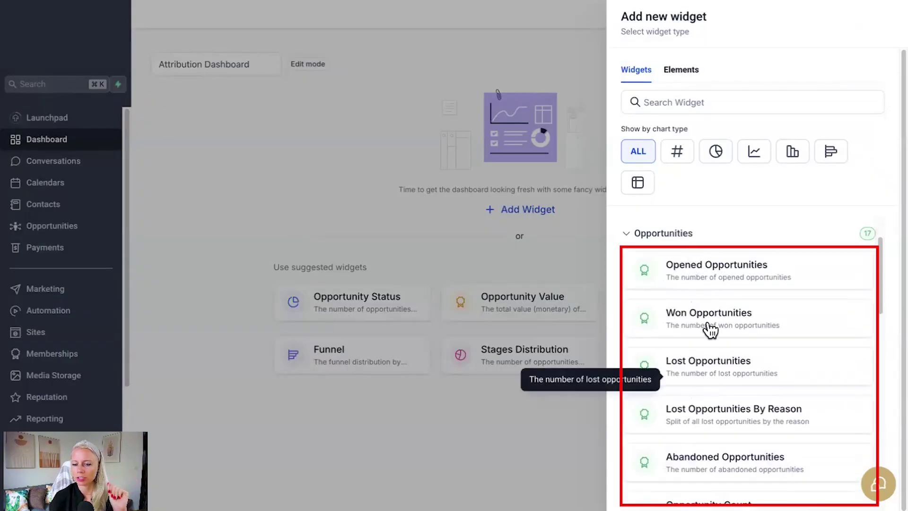
click(763, 282)
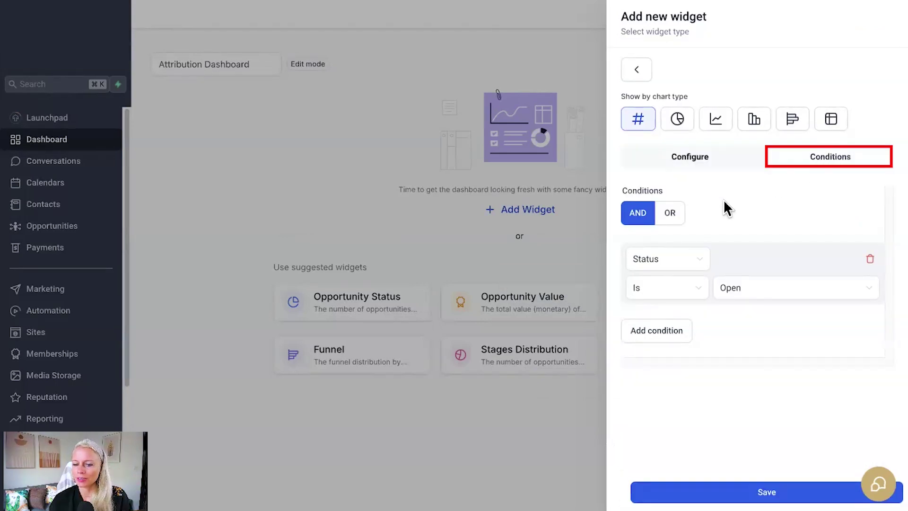
- Change the widget condition from Status to Attribution is First Attribution
click(704, 264)
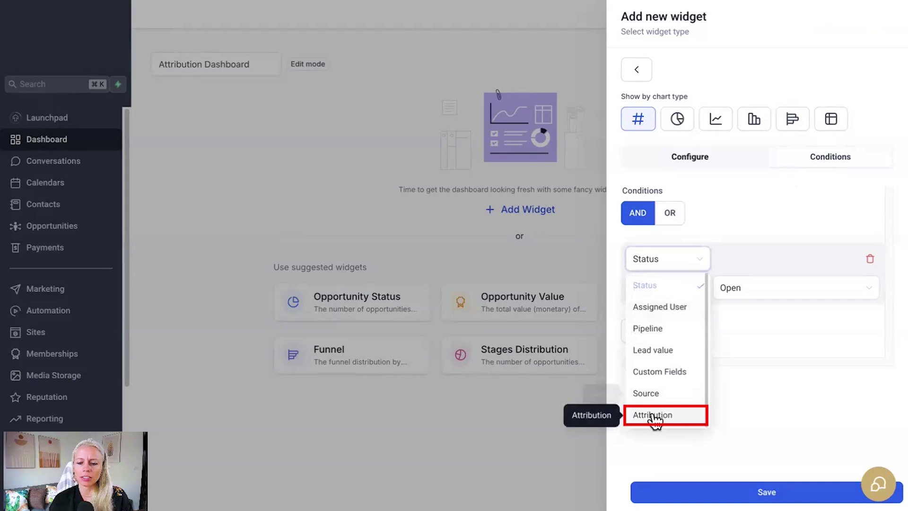
click(670, 416)
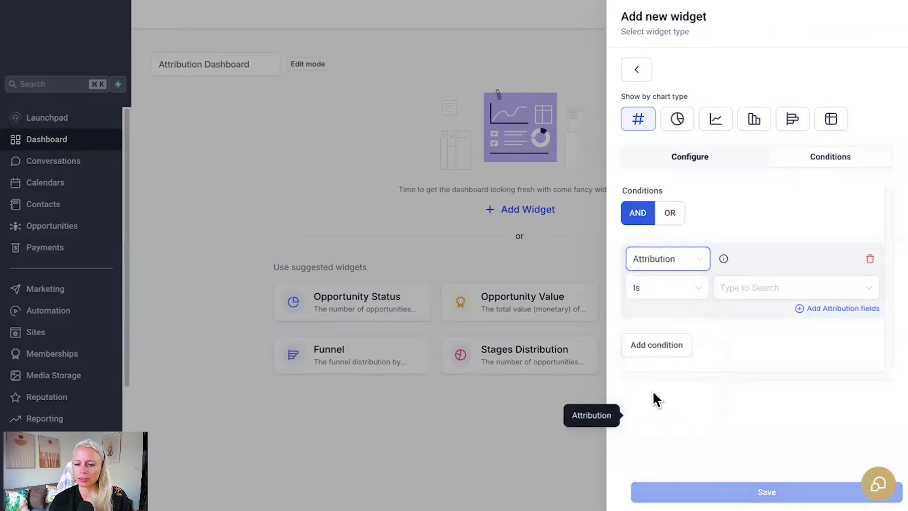
click(815, 292)
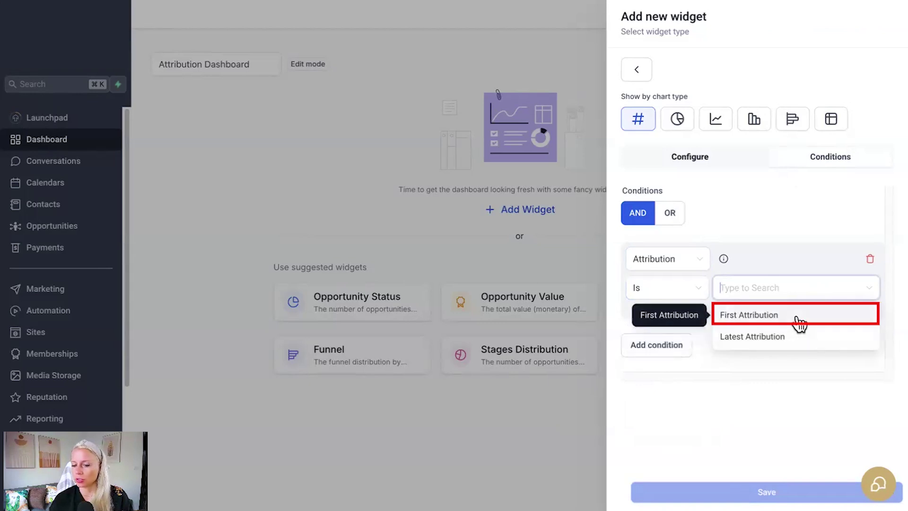
click(799, 322)
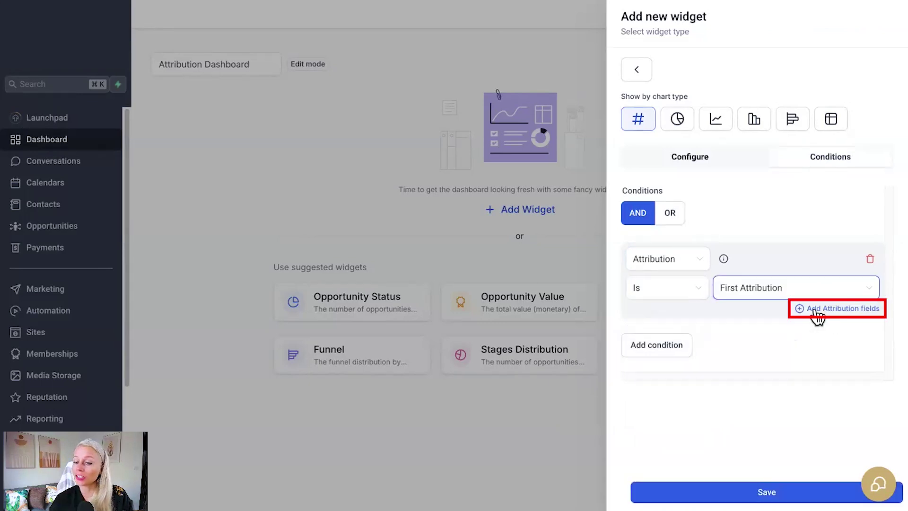
click(845, 309)
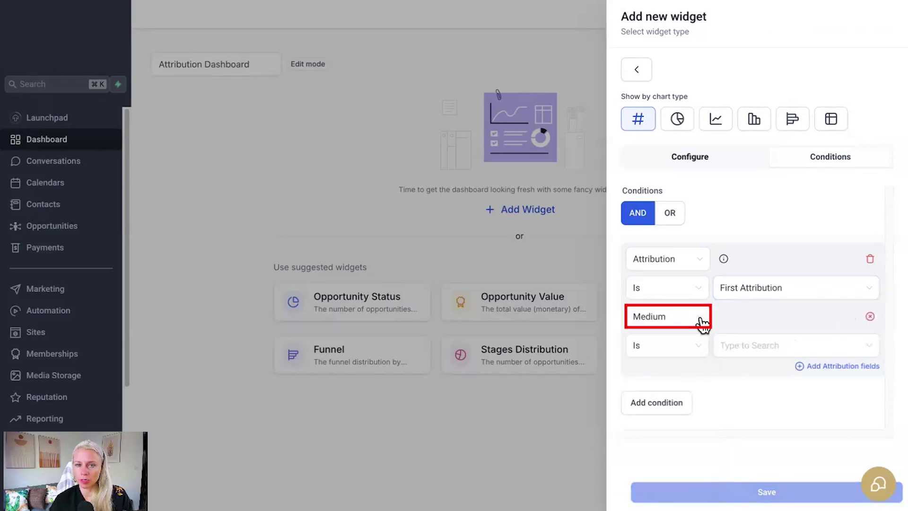
click(703, 324)
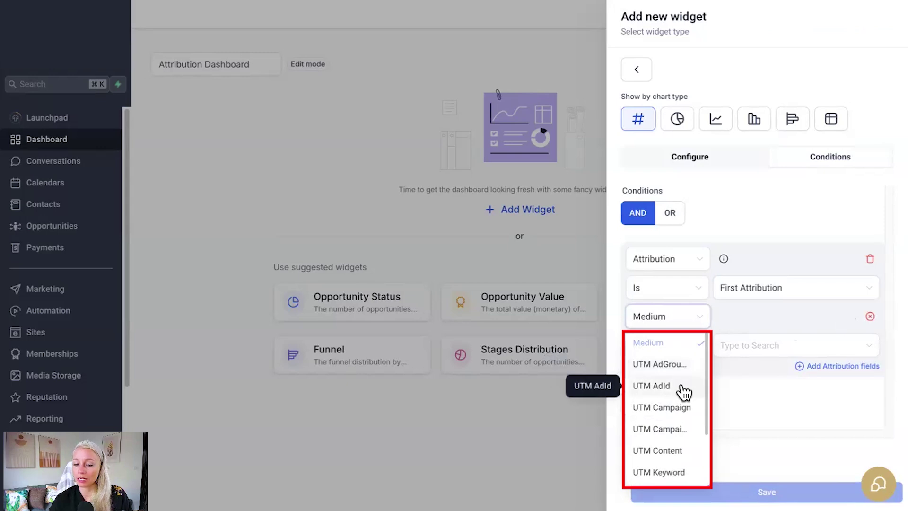
scroll(681, 438, down, 3)
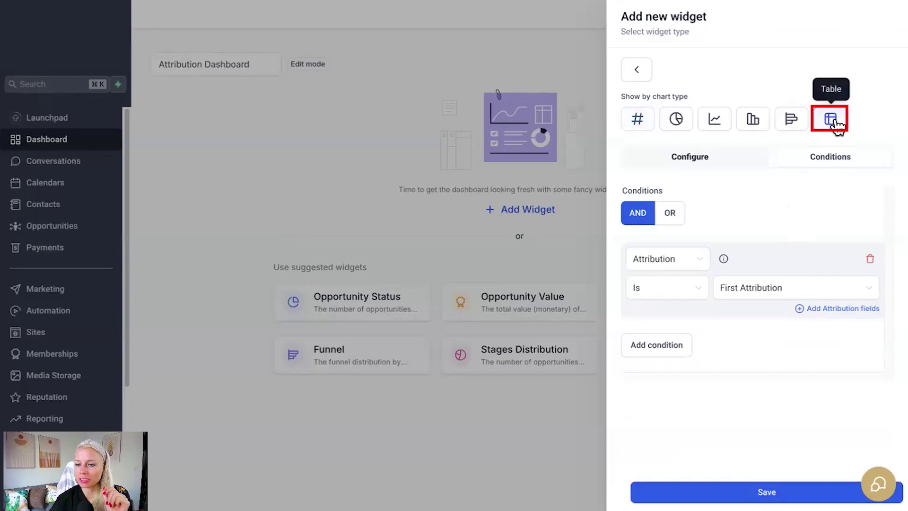
- Keep every column, including the UTM fields, in the Opened Opportunities table and save it
click(695, 166)
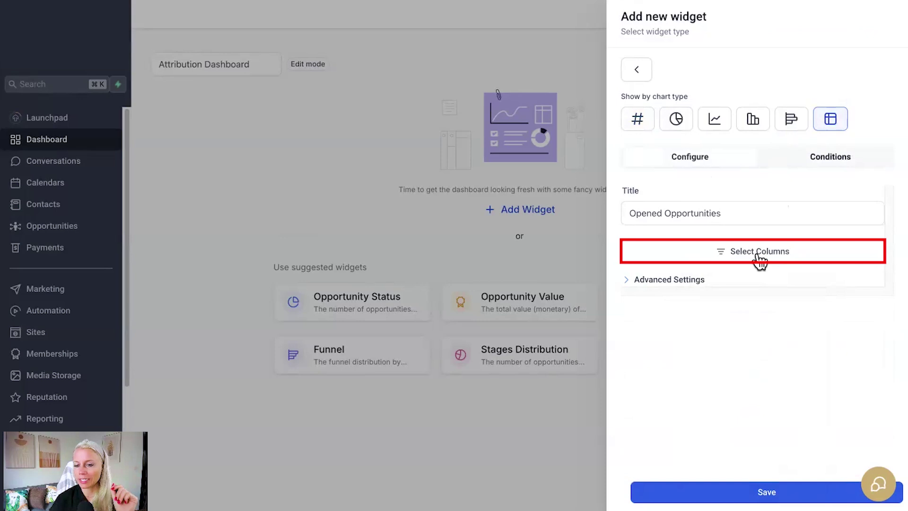
click(744, 260)
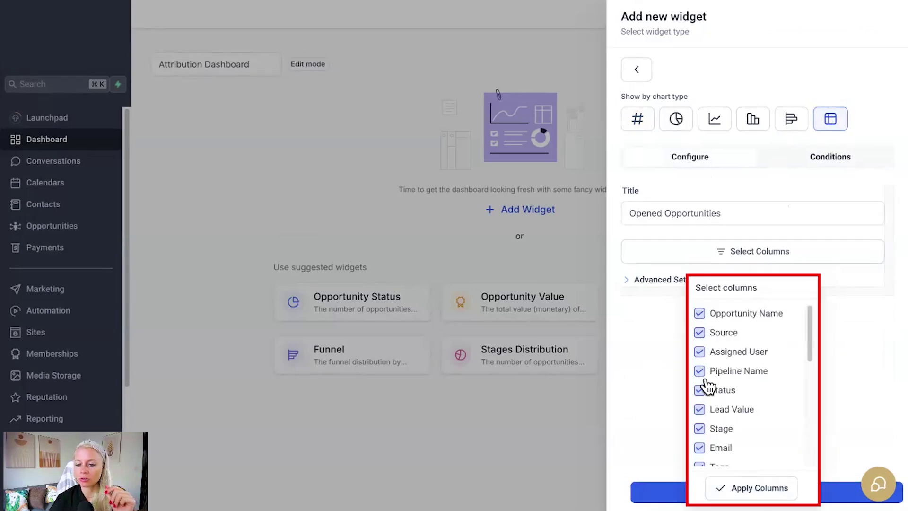
scroll(705, 388, down, 1)
scroll(706, 387, up, 1)
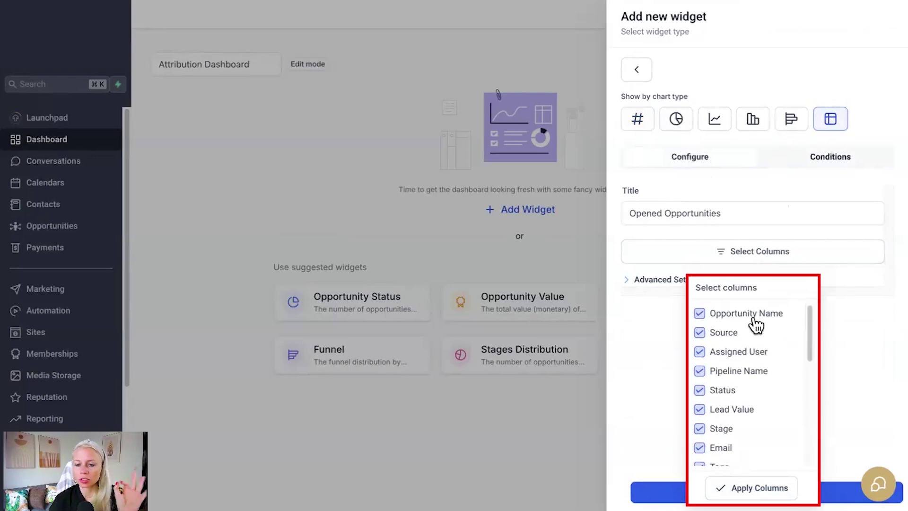
scroll(764, 388, down, 5)
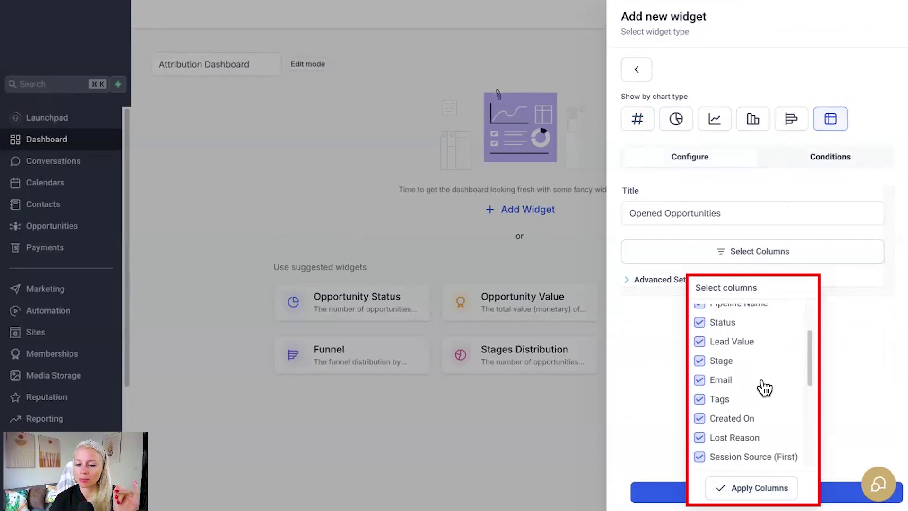
scroll(765, 388, down, 1)
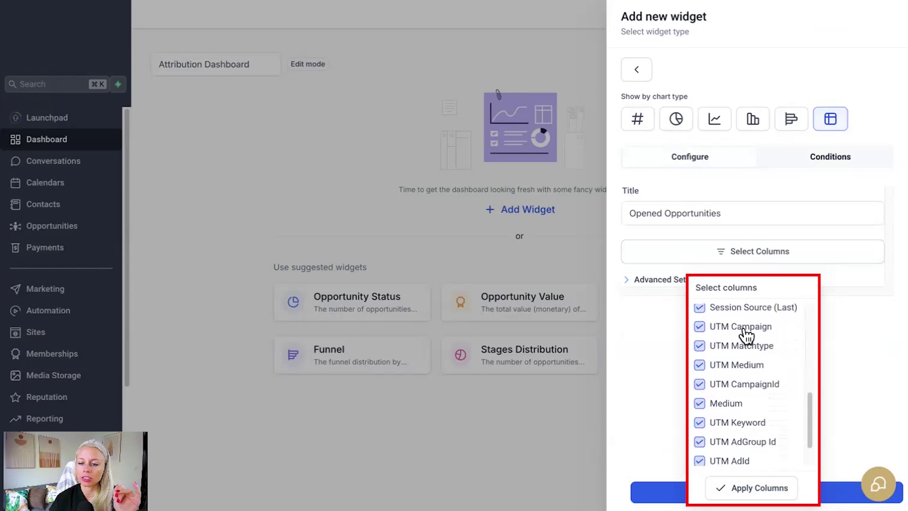
scroll(761, 453, down, 2)
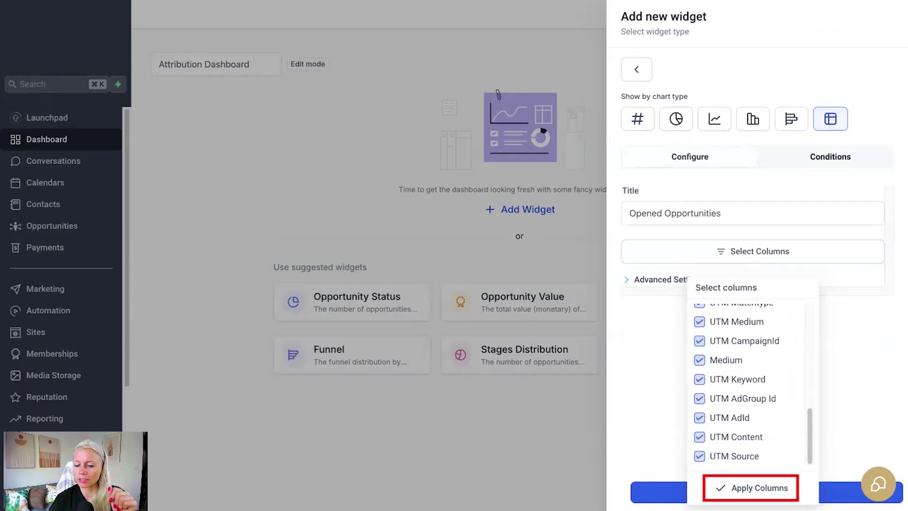
click(751, 488)
click(767, 491)
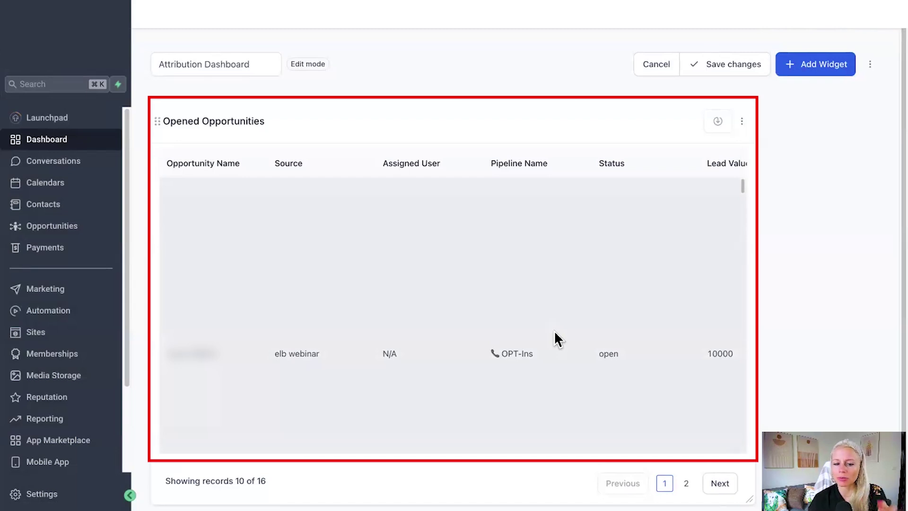
- Scroll the opportunities table sideways to inspect its columns
scroll(617, 195, right, 15)
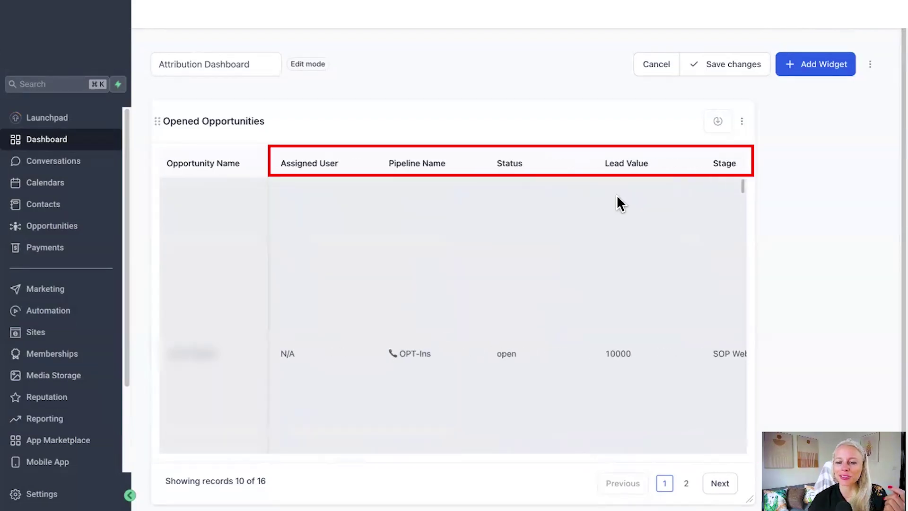
scroll(617, 204, right, 15)
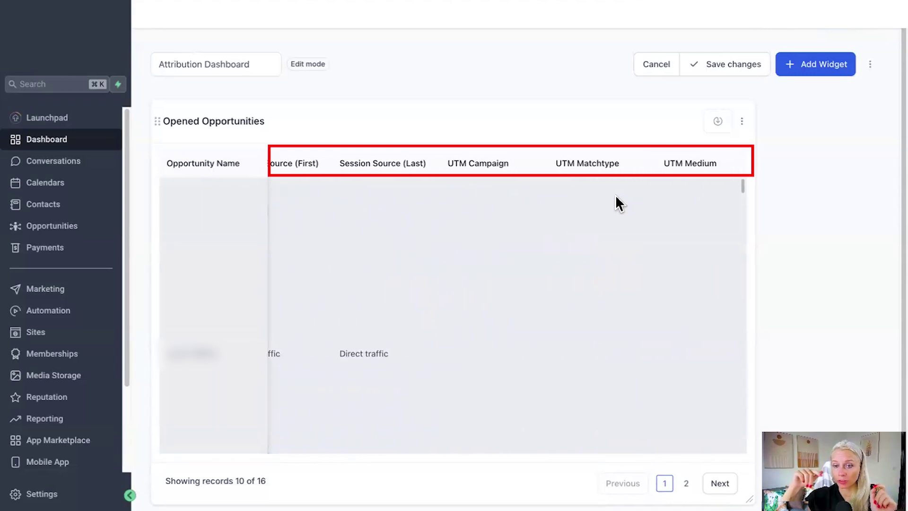
scroll(420, 175, right, 2)
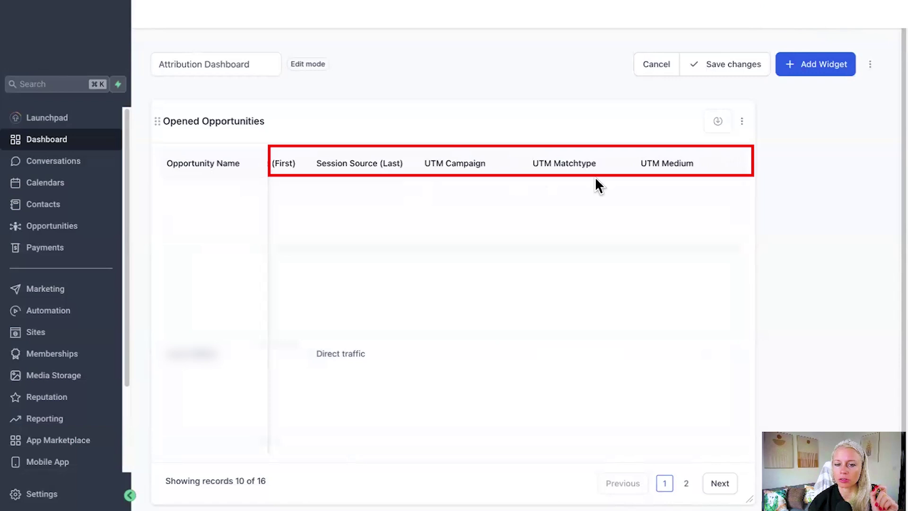
scroll(597, 182, right, 10)
scroll(595, 182, right, 5)
scroll(595, 182, left, 15)
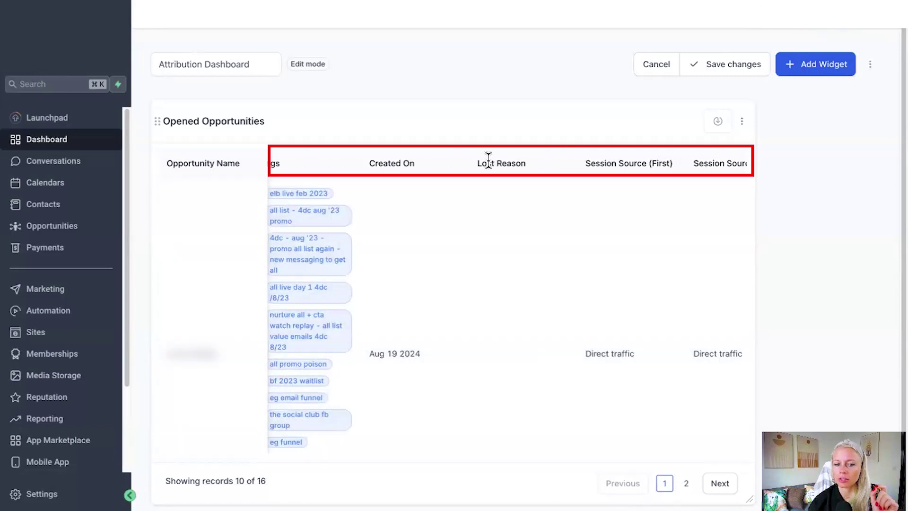
scroll(468, 182, left, 10)
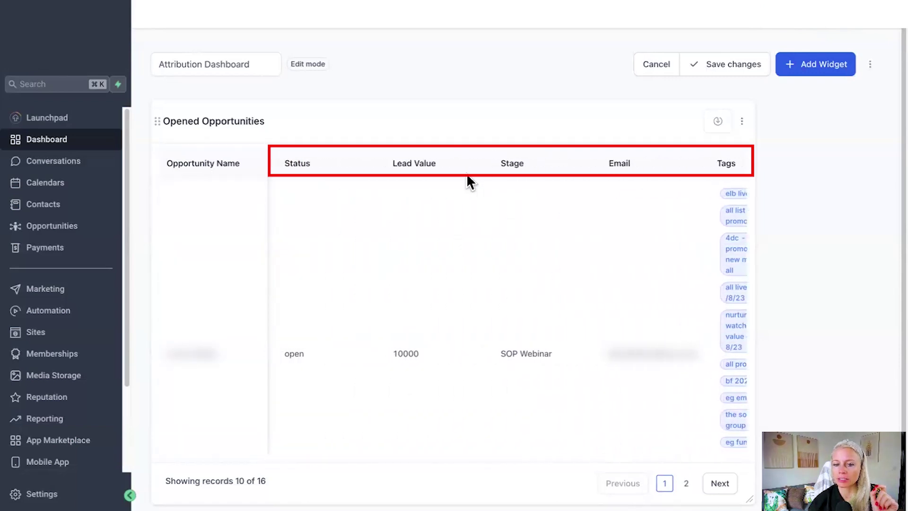
scroll(469, 180, left, 5)
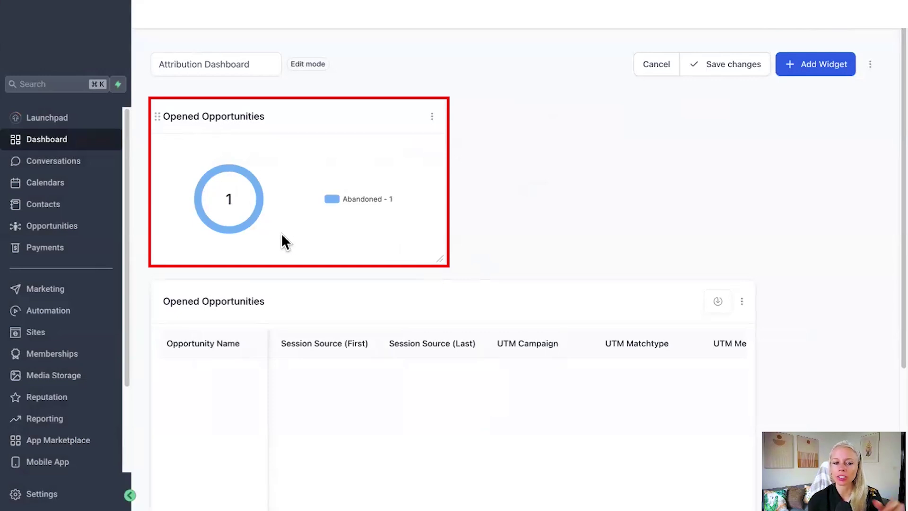
- Review the abandoned opportunity's record, scrolling across its session source and UTM columns
click(254, 208)
scroll(381, 259, right, 10)
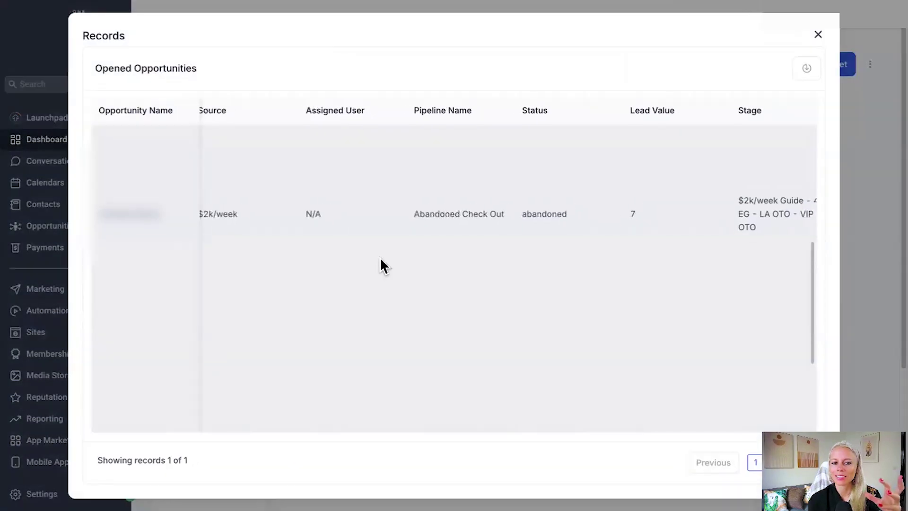
scroll(381, 259, right, 15)
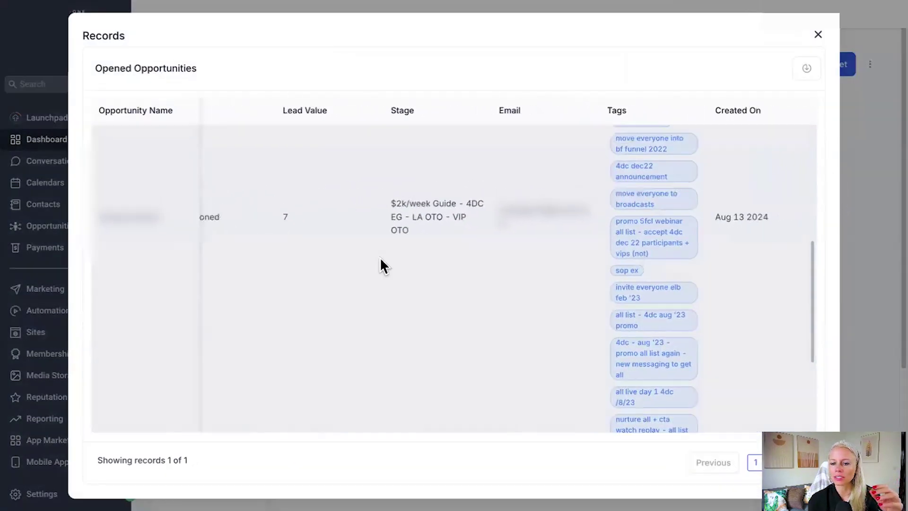
scroll(380, 260, right, 5)
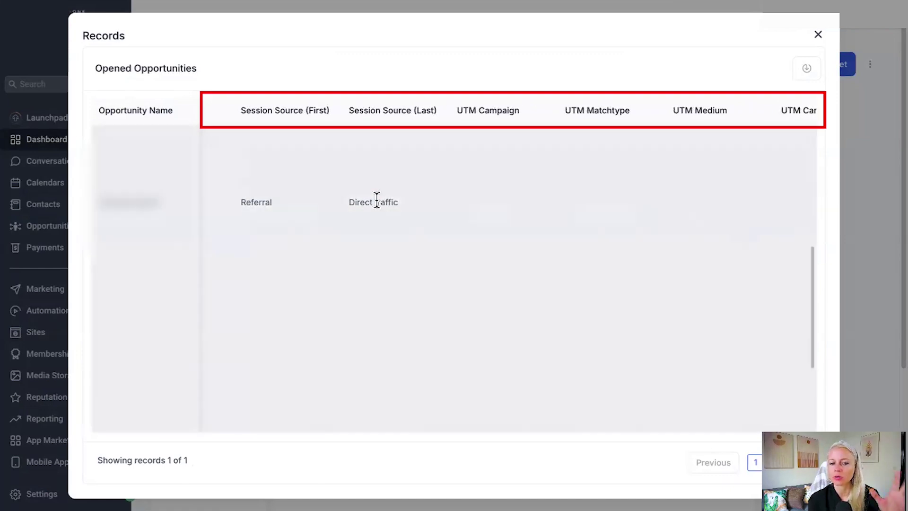
scroll(540, 107, right, 3)
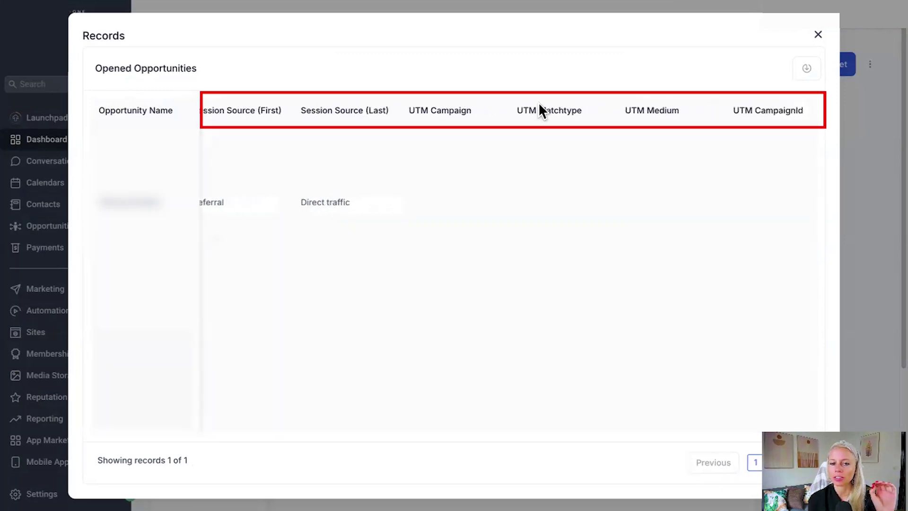
scroll(539, 105, right, 8)
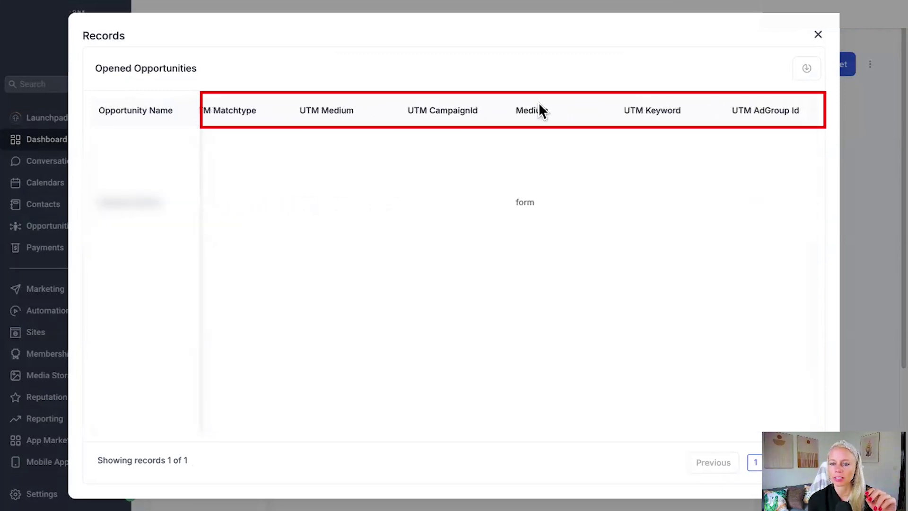
scroll(539, 107, right, 5)
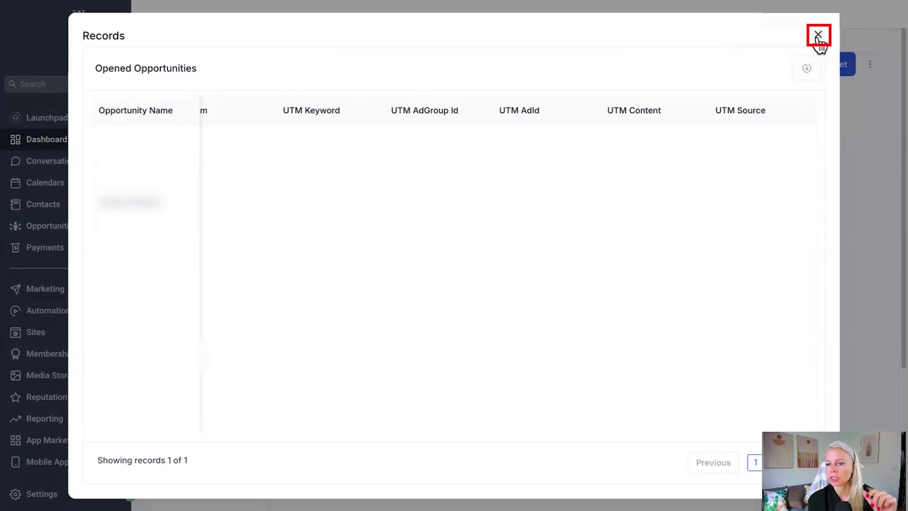
click(818, 36)
- Save the dashboard and place a second Opened Opportunities donut (5 Open) beside the first
click(710, 65)
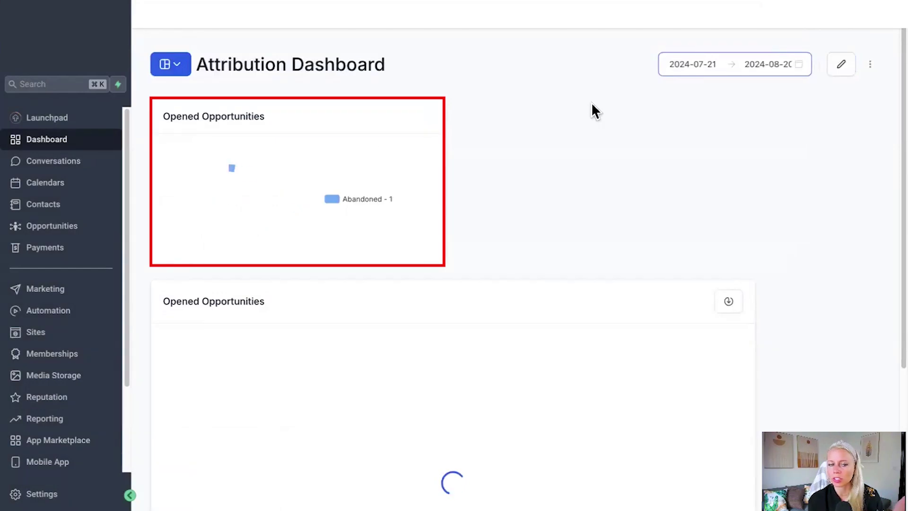
click(260, 212)
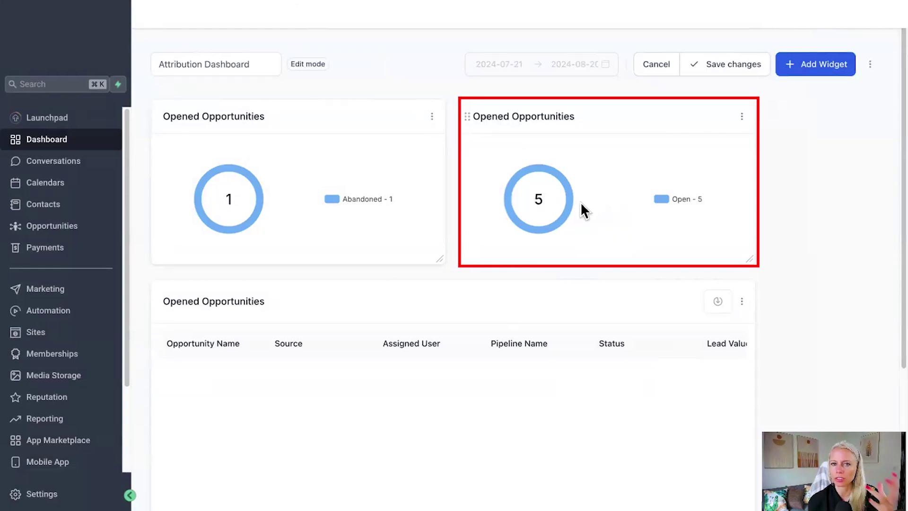
click(742, 117)
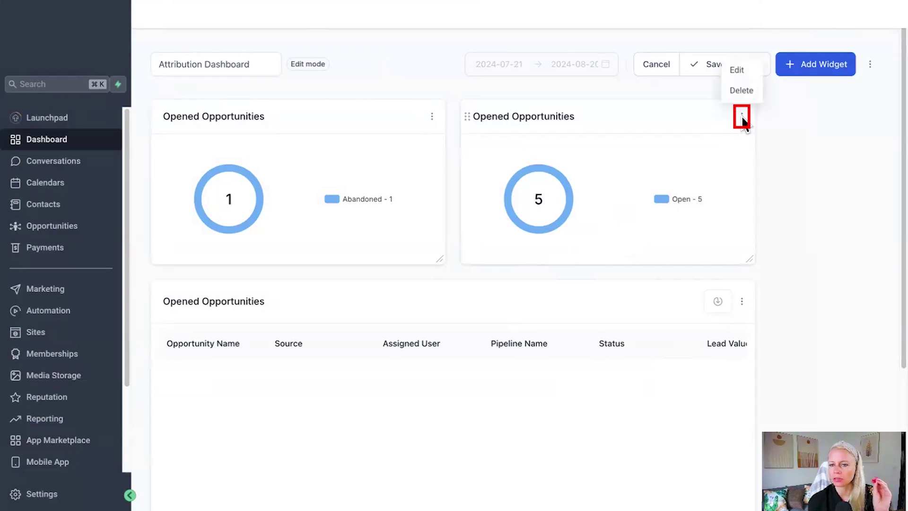
- Set the second donut's condition to Attribution is First Attribution
click(747, 70)
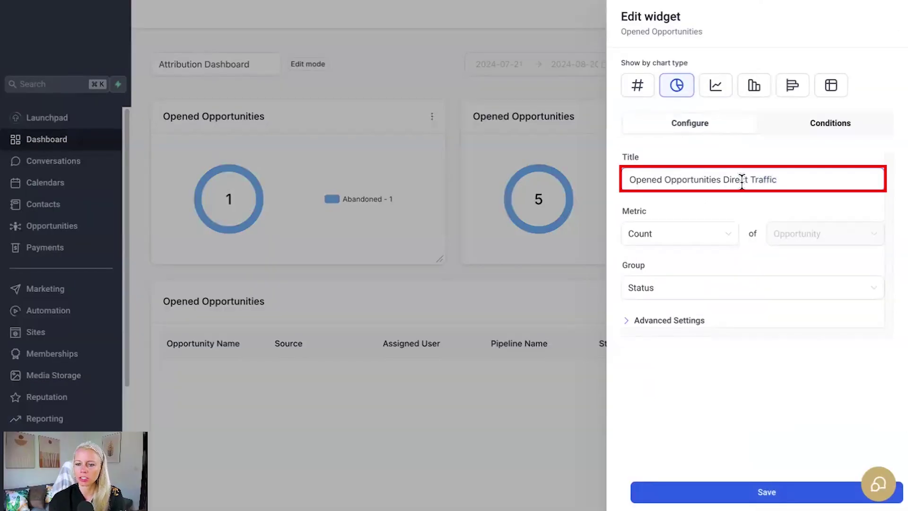
click(837, 132)
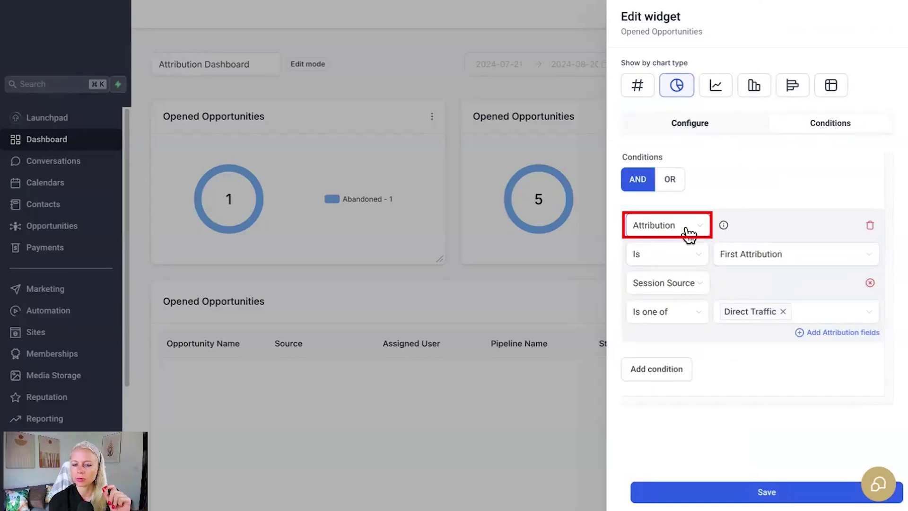
click(764, 253)
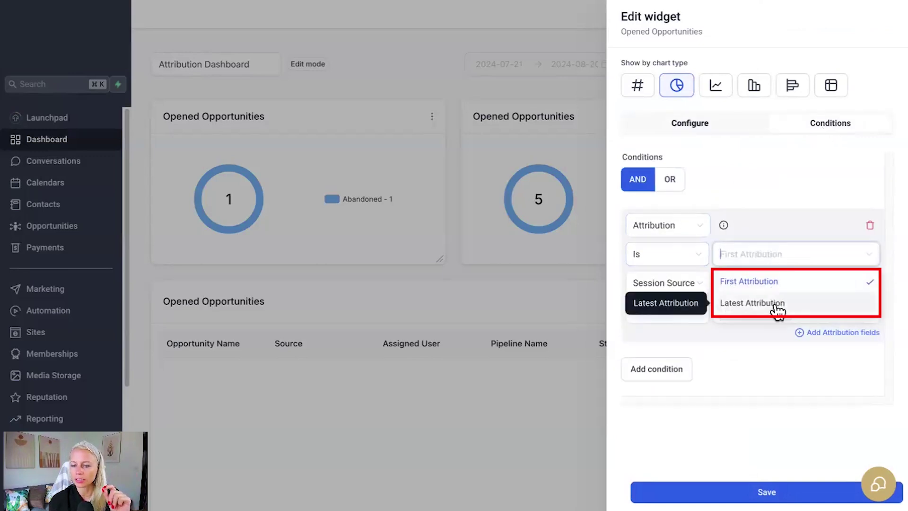
click(778, 255)
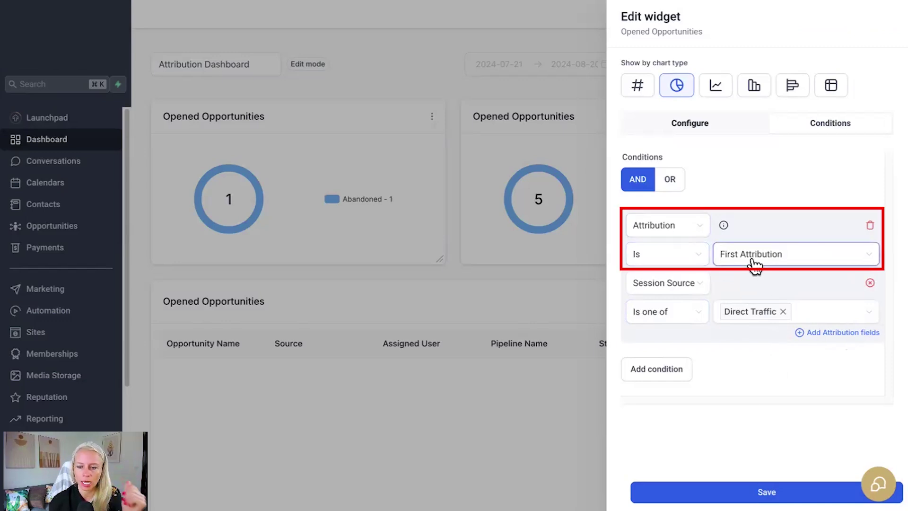
- Filter on Session Source is one of Direct Traffic and save the widget
click(696, 286)
scroll(680, 382, down, 3)
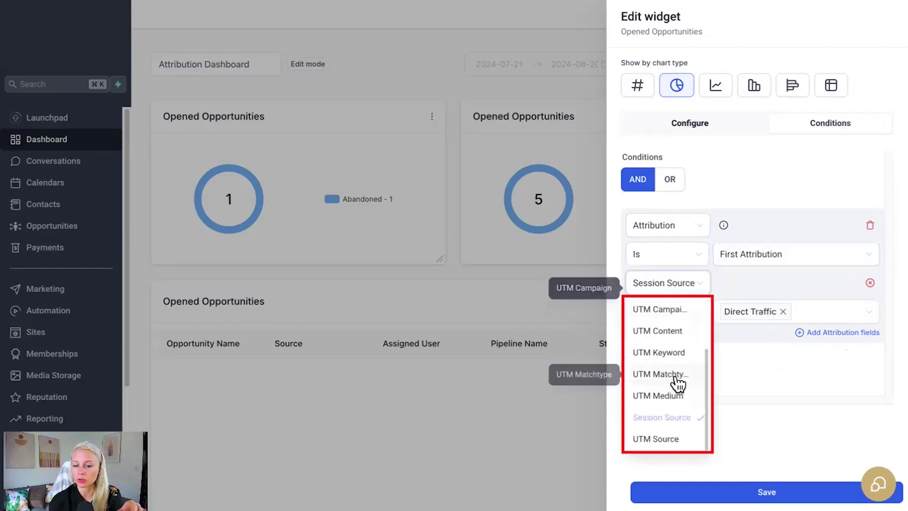
click(655, 419)
click(657, 312)
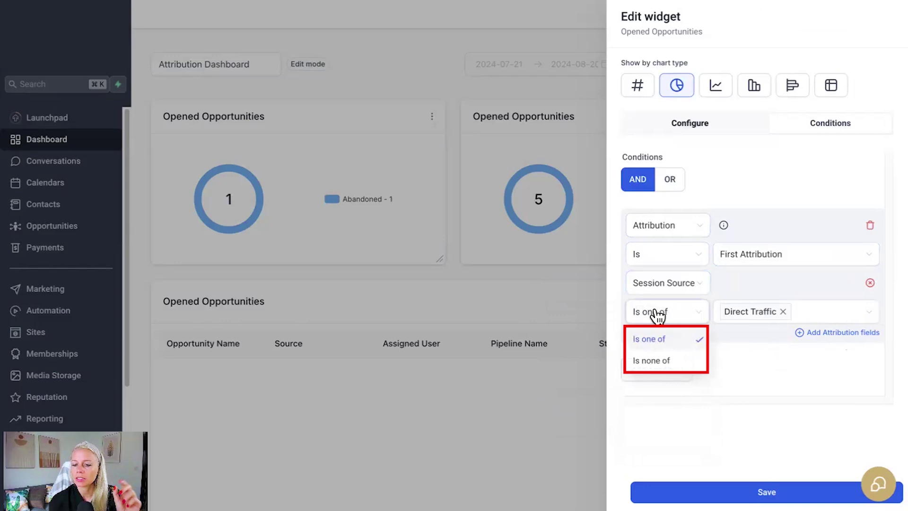
click(700, 339)
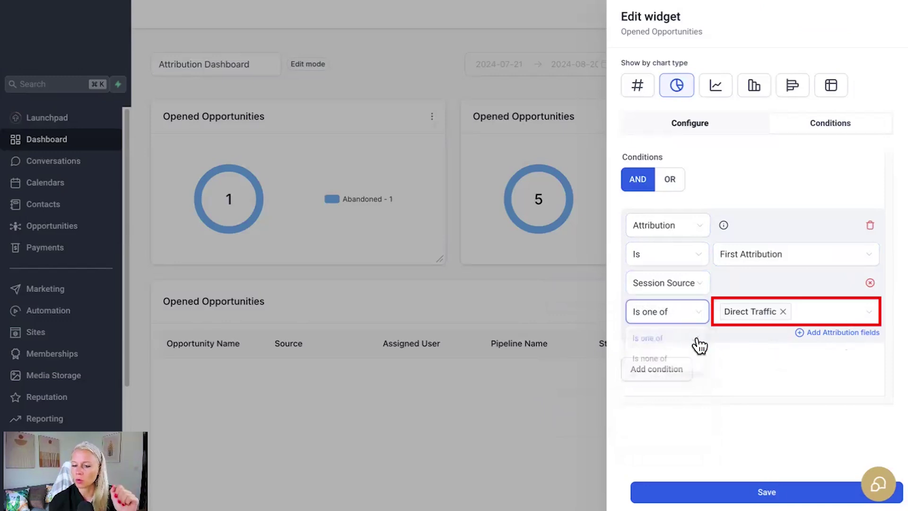
click(850, 316)
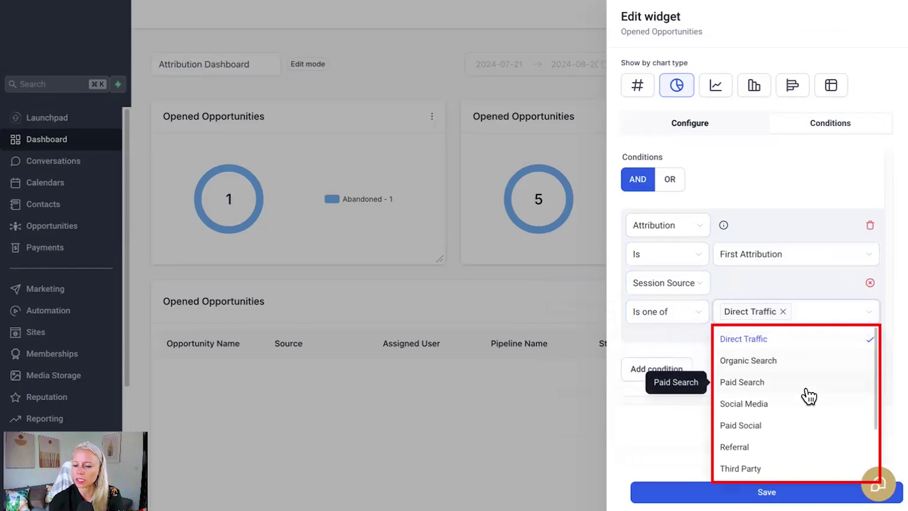
scroll(807, 396, down, 1)
scroll(801, 447, down, 3)
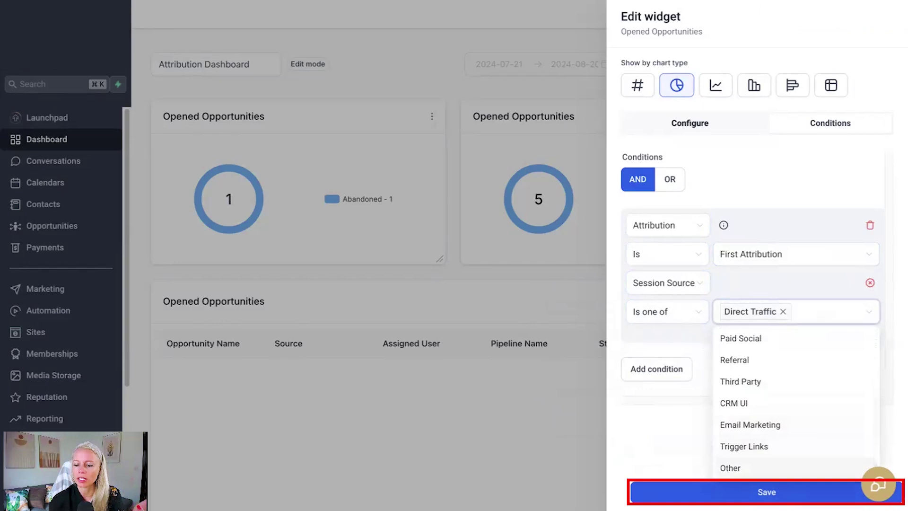
click(767, 492)
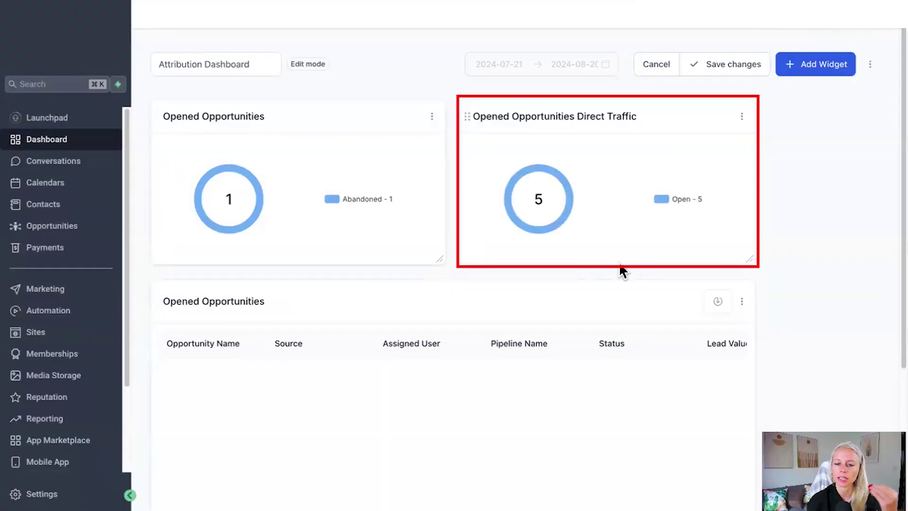
- Open the Direct Traffic donut's records and scroll to the UTM Campaign, Matchtype and Medium columns
click(563, 230)
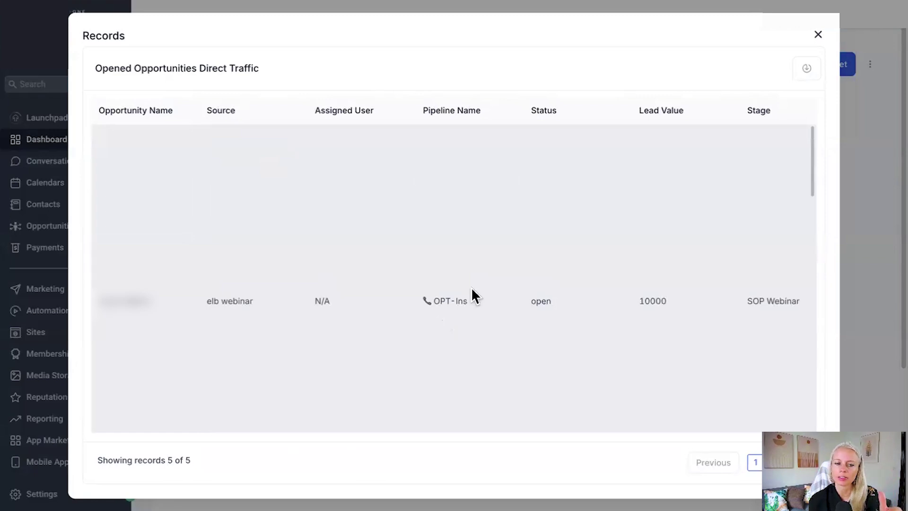
scroll(603, 247, right, 5)
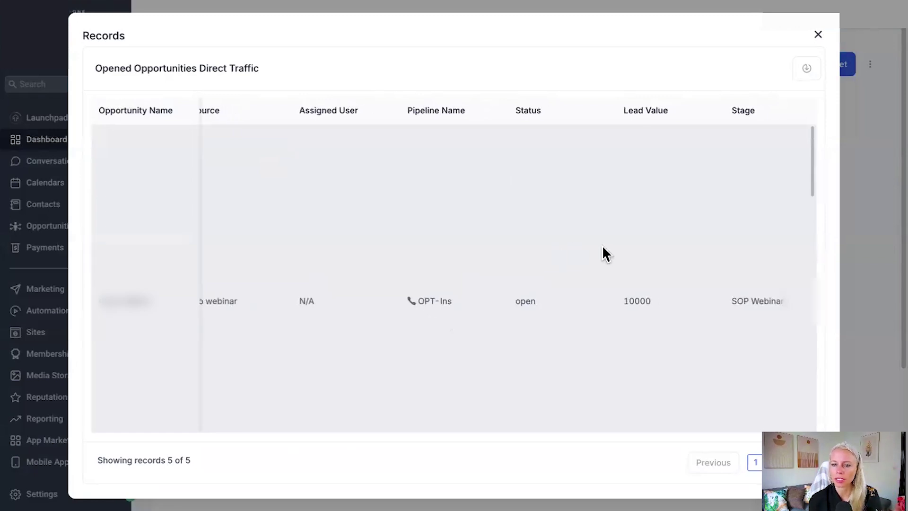
scroll(604, 246, right, 10)
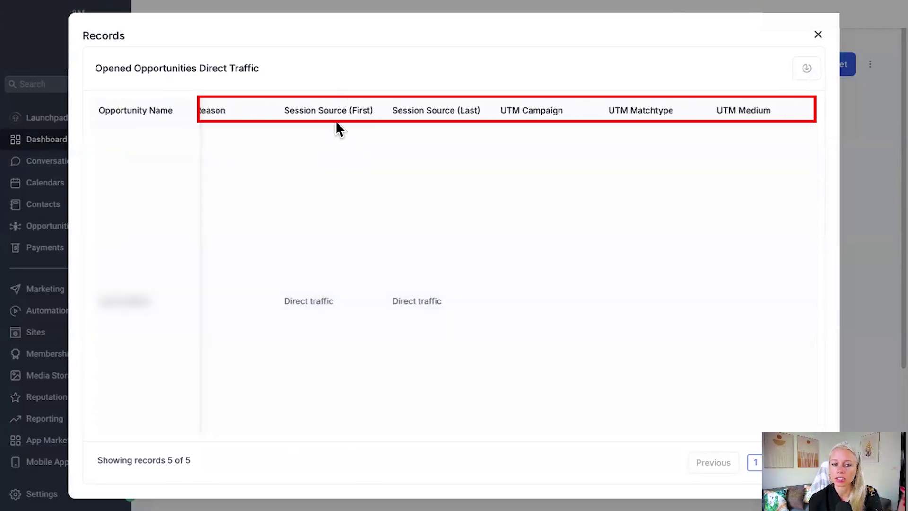
scroll(713, 166, right, 2)
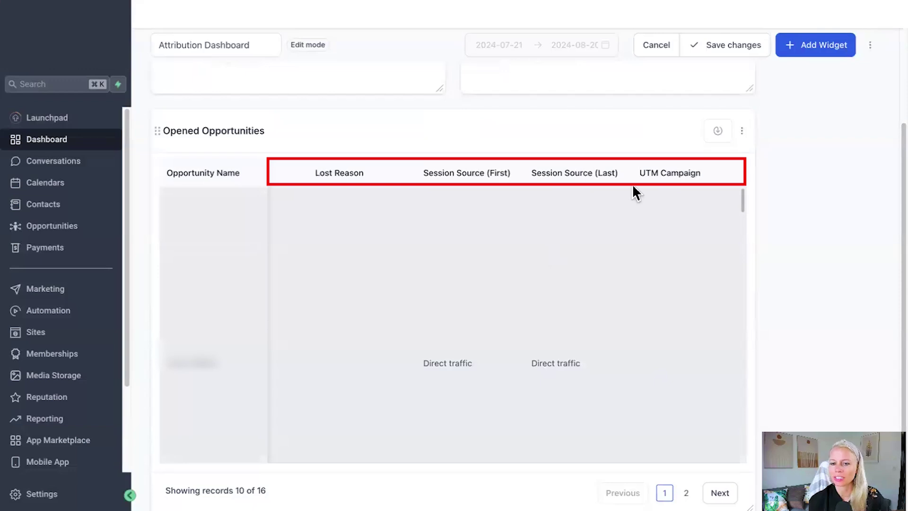
scroll(644, 202, right, 3)
scroll(629, 214, right, 3)
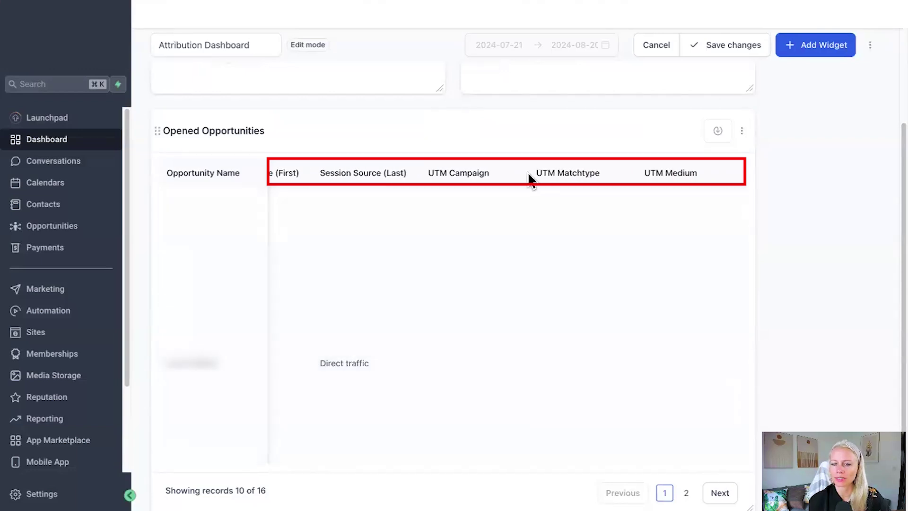
- Untick Assigned User, Pipeline Name, Status and Lead Value in the table's columns, apply, and save
click(741, 130)
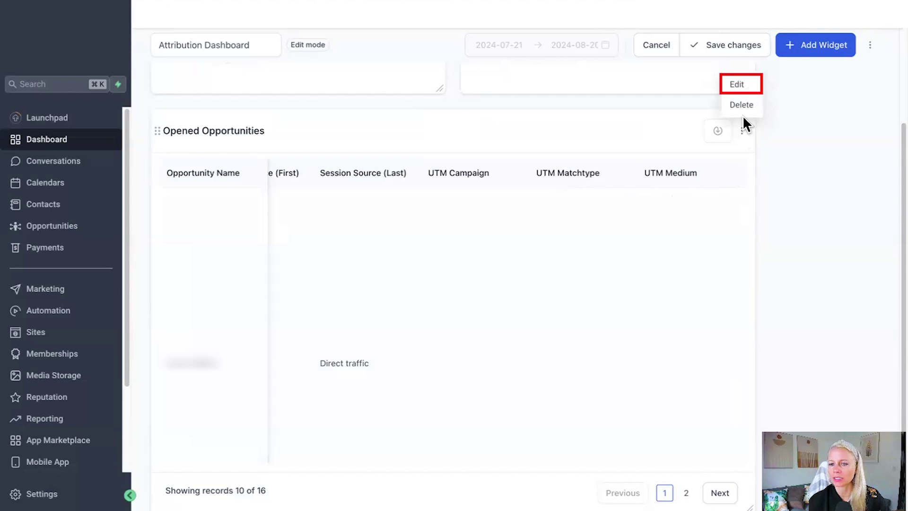
click(734, 84)
click(760, 223)
scroll(702, 289, down, 4)
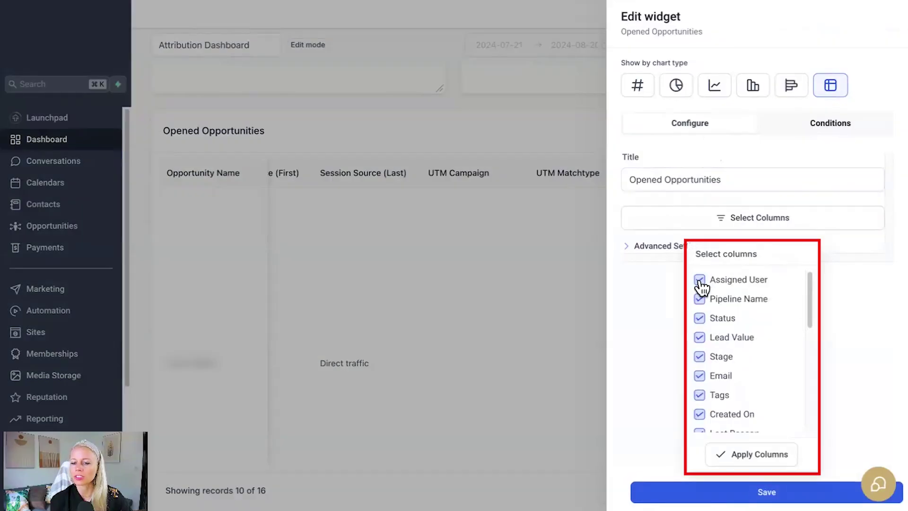
click(701, 281)
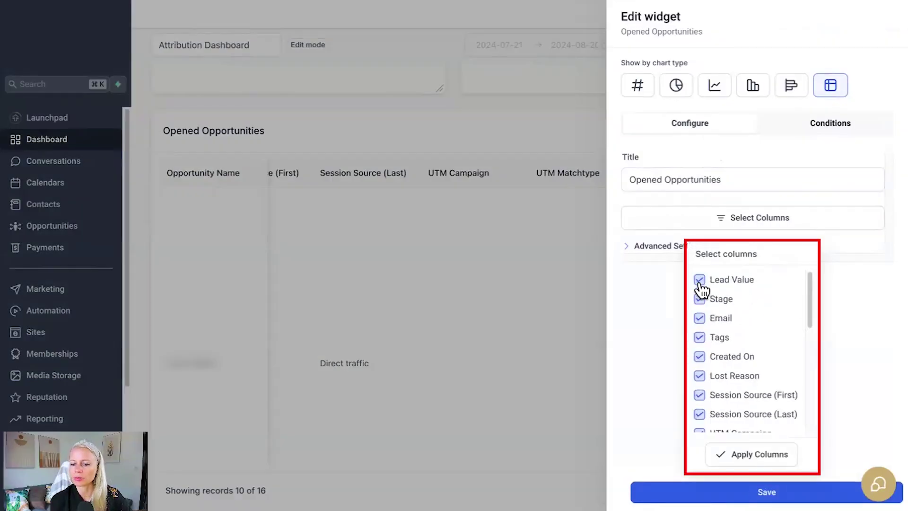
click(701, 283)
scroll(708, 398, down, 5)
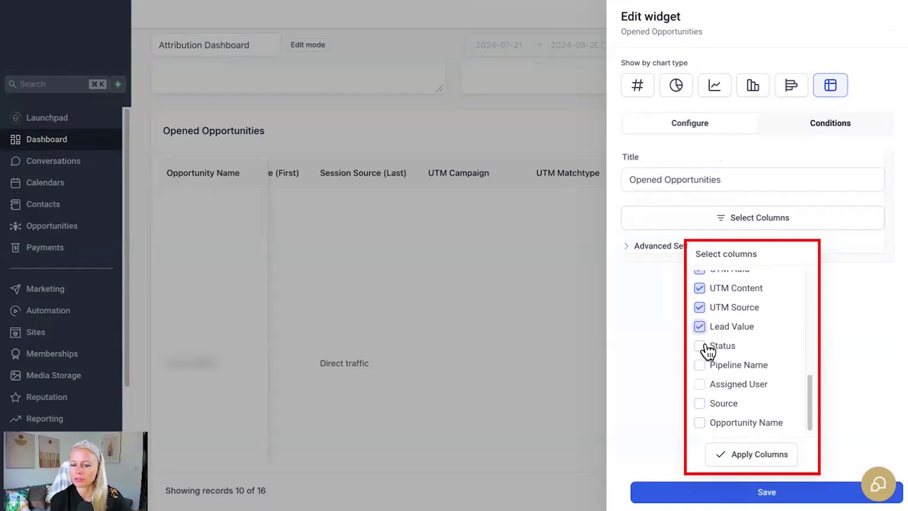
click(700, 328)
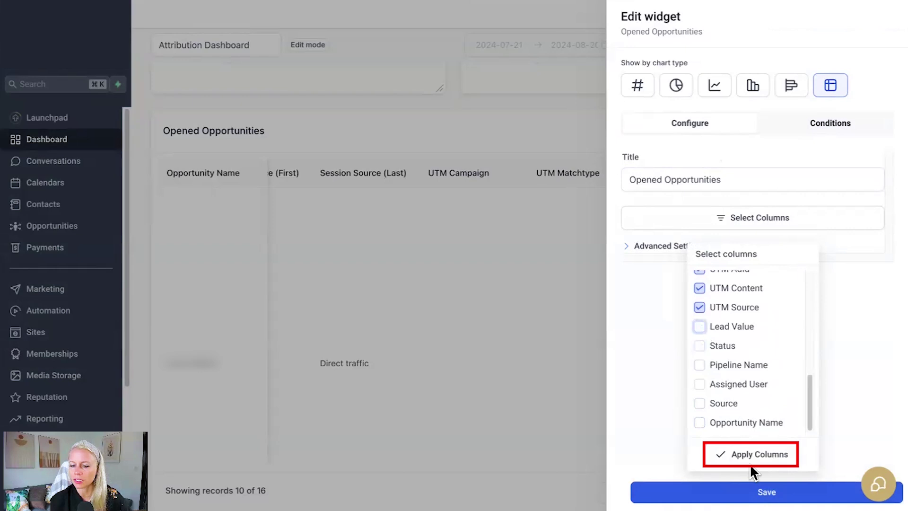
click(751, 455)
click(767, 492)
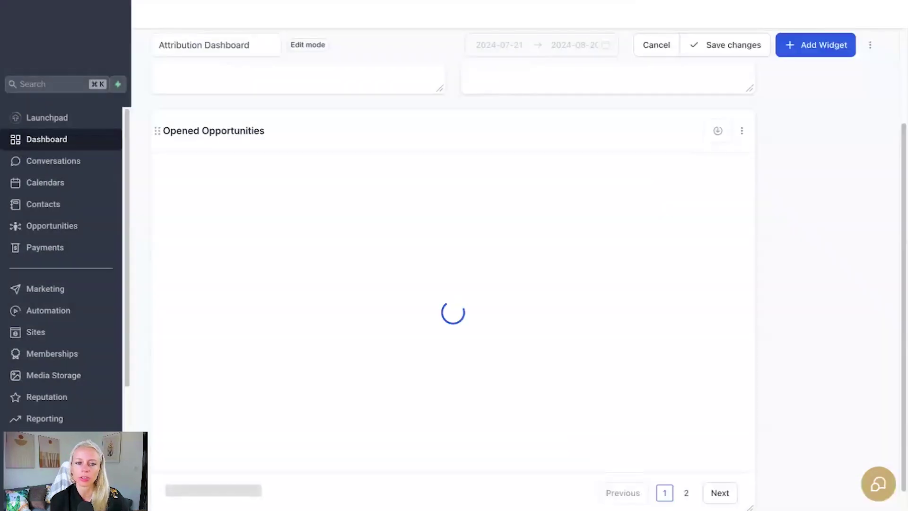
scroll(692, 215, right, 9)
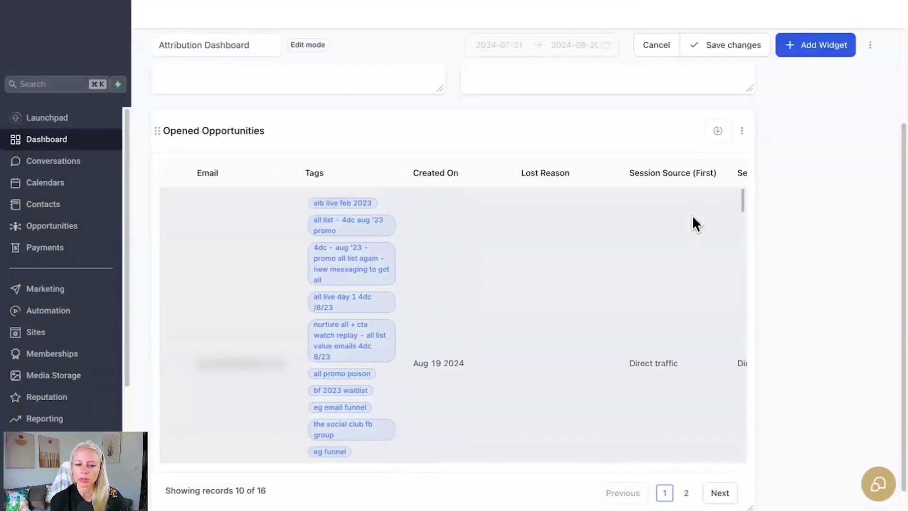
scroll(858, 176, up, 4)
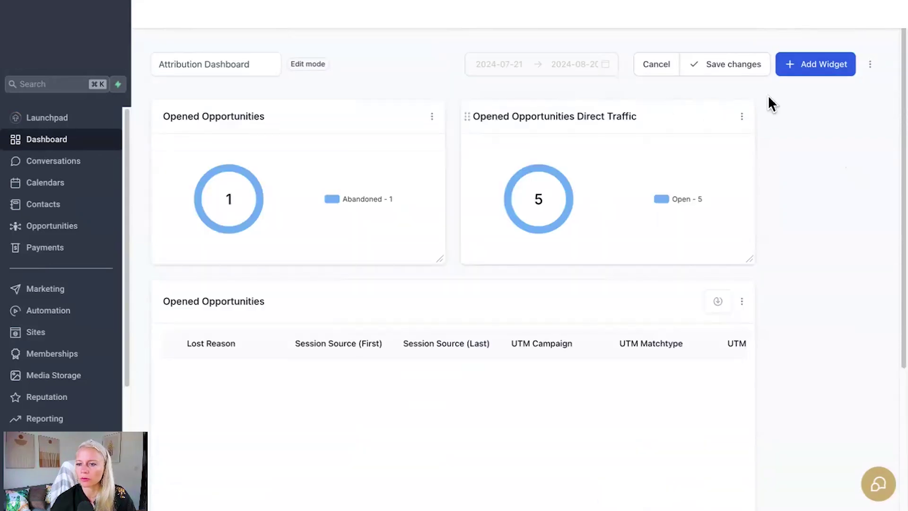
- Add an Opened Opportunities donut widget grouped by Source
click(815, 66)
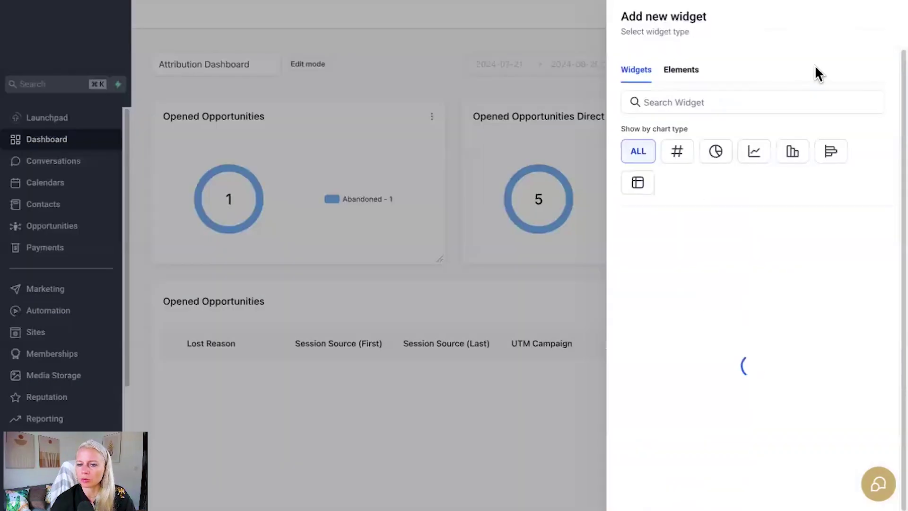
click(717, 153)
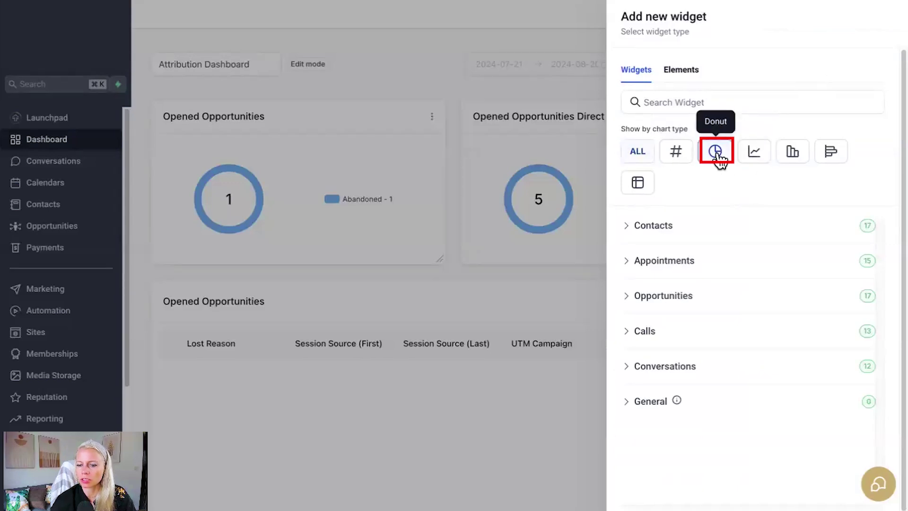
click(675, 301)
scroll(682, 284, down, 2)
click(699, 251)
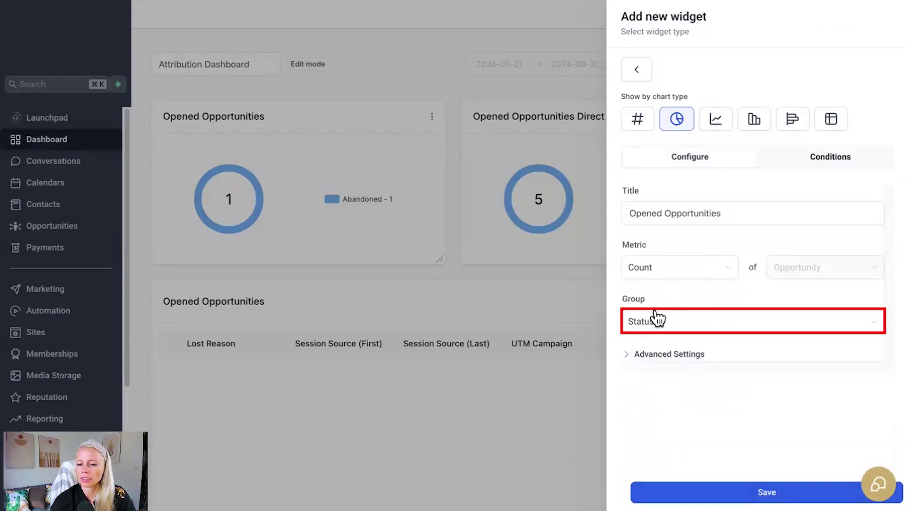
click(659, 318)
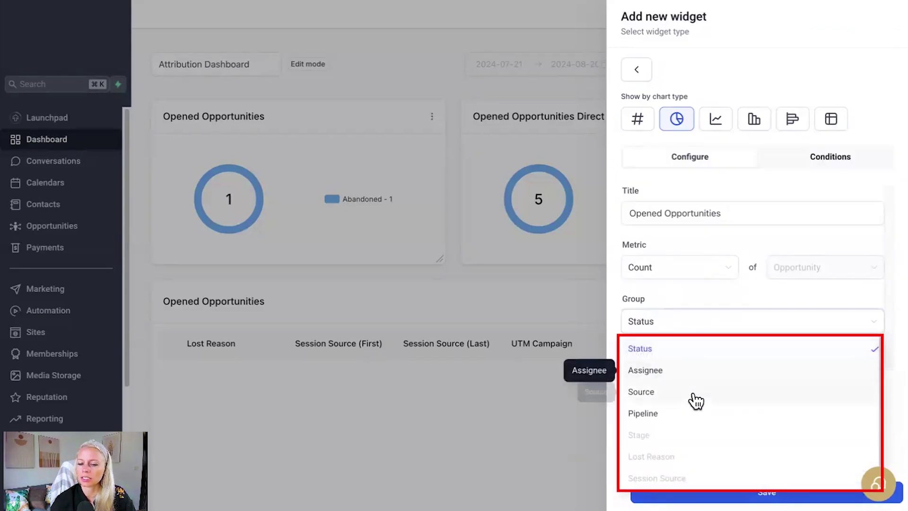
click(699, 390)
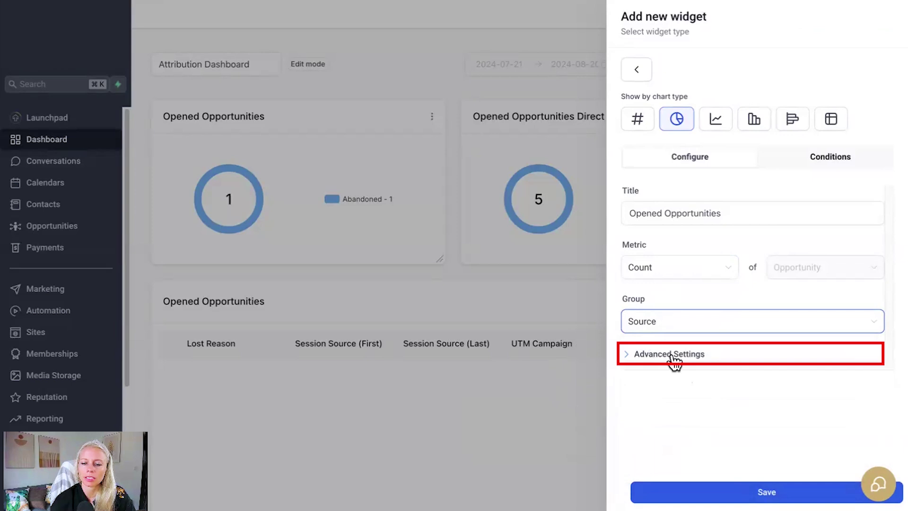
- Keep Descending order with limit 10, date by Status change, and save the donut
click(674, 360)
scroll(696, 416, down, 1)
scroll(698, 416, down, 1)
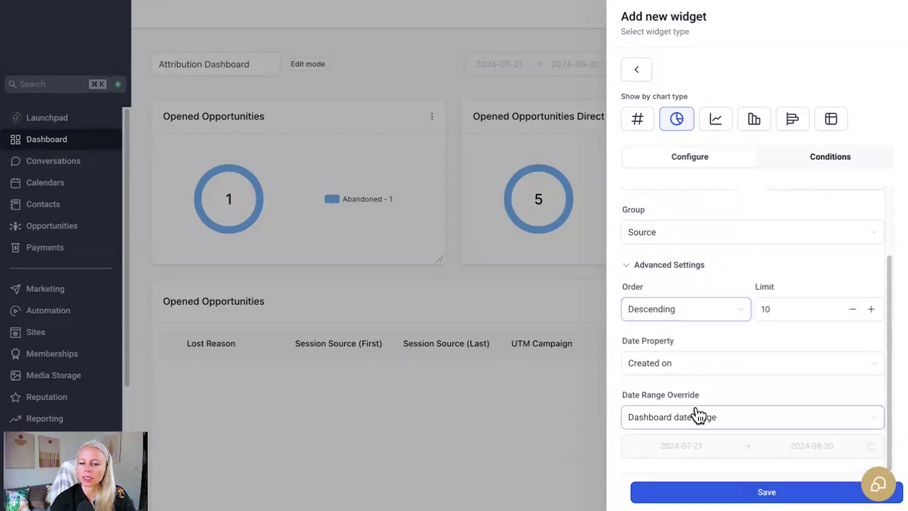
click(677, 310)
click(694, 282)
click(777, 318)
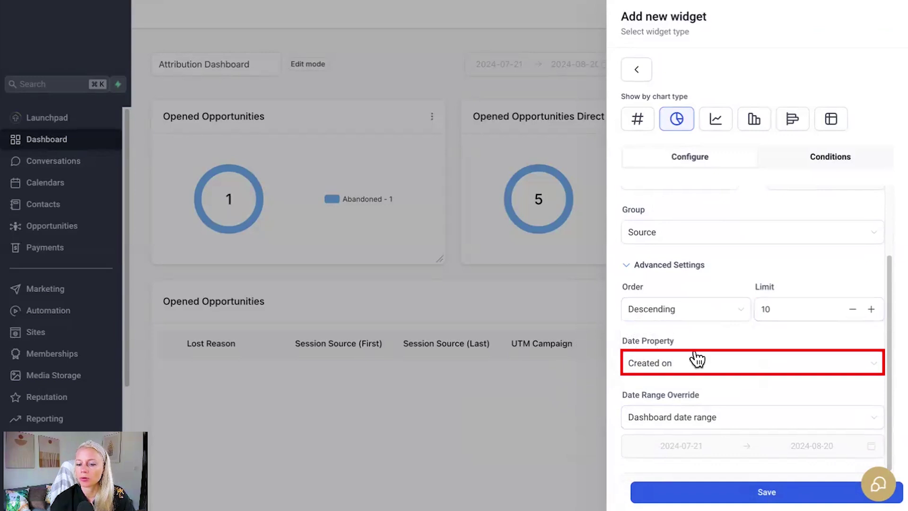
click(691, 373)
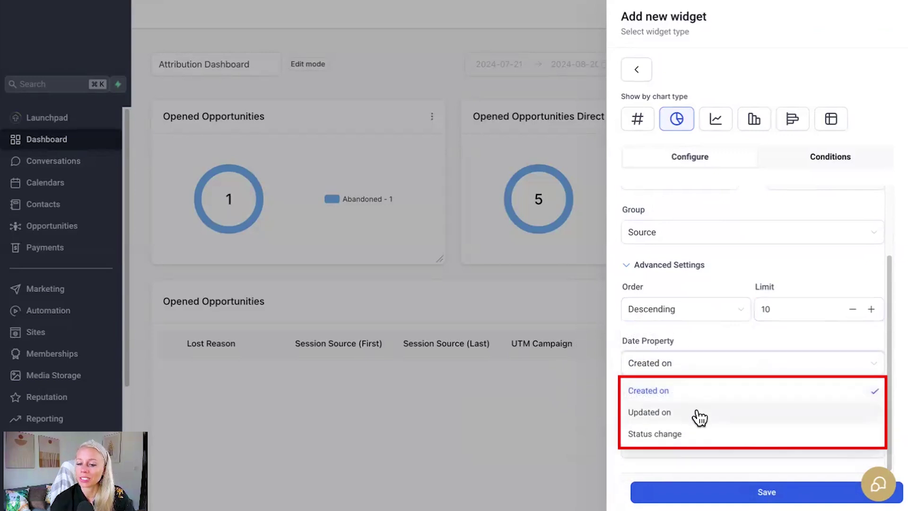
click(698, 436)
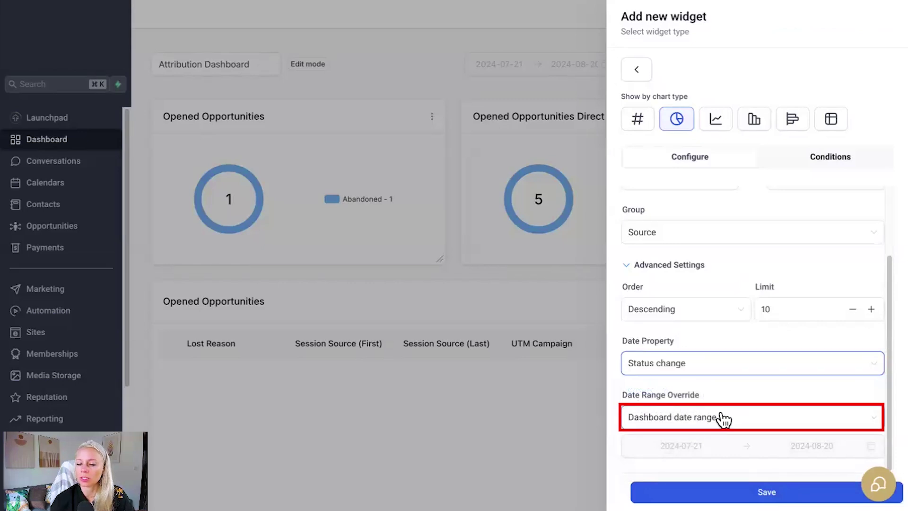
click(766, 492)
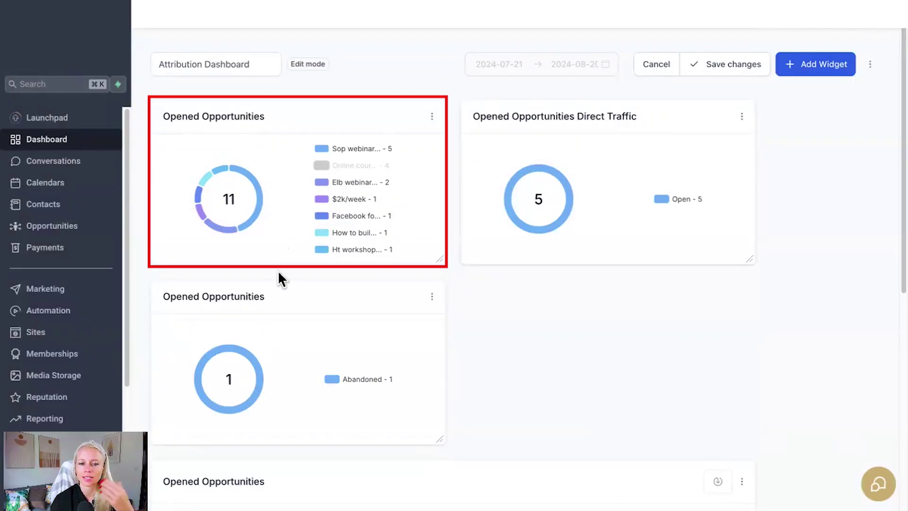